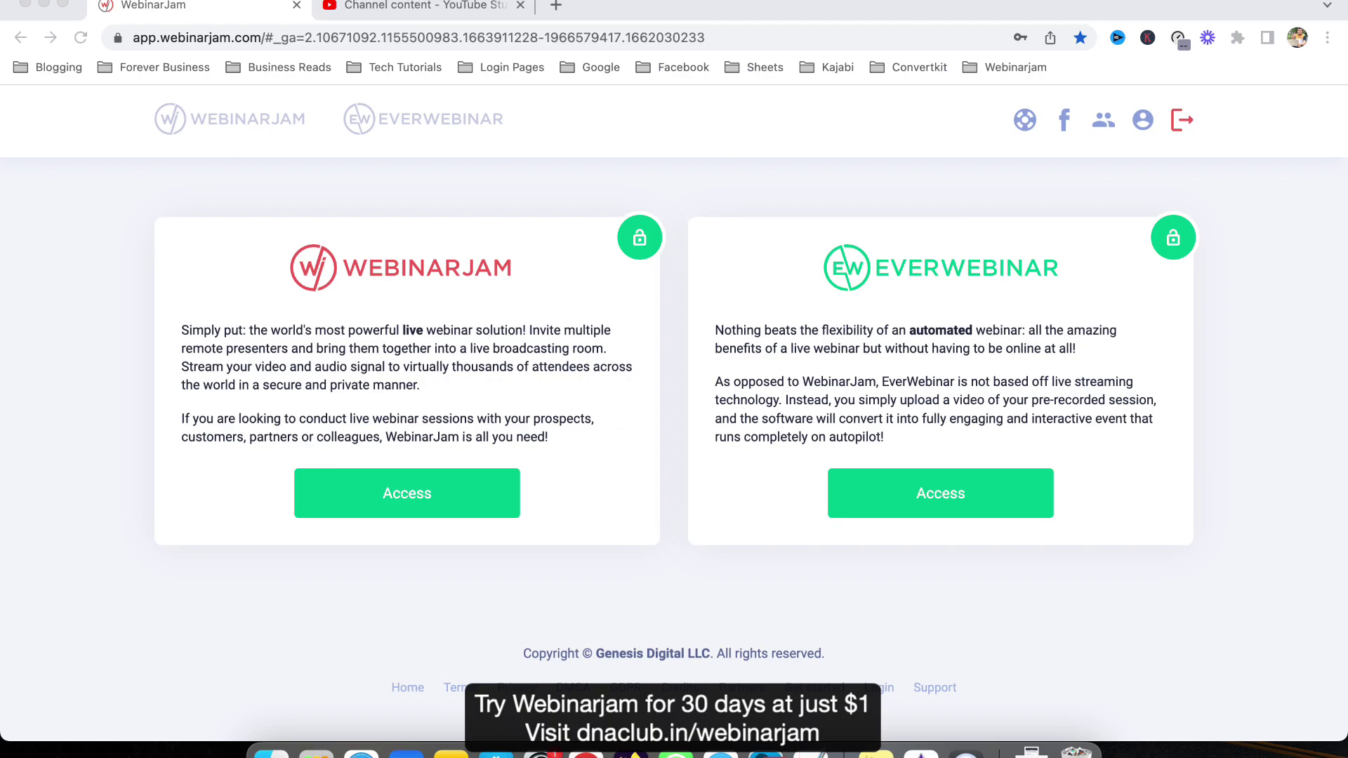
Open the EverWebinar dashboard and review the DTS - Gayatri - Web 1 webinar's title and 11:00 session.
click(1286, 394)
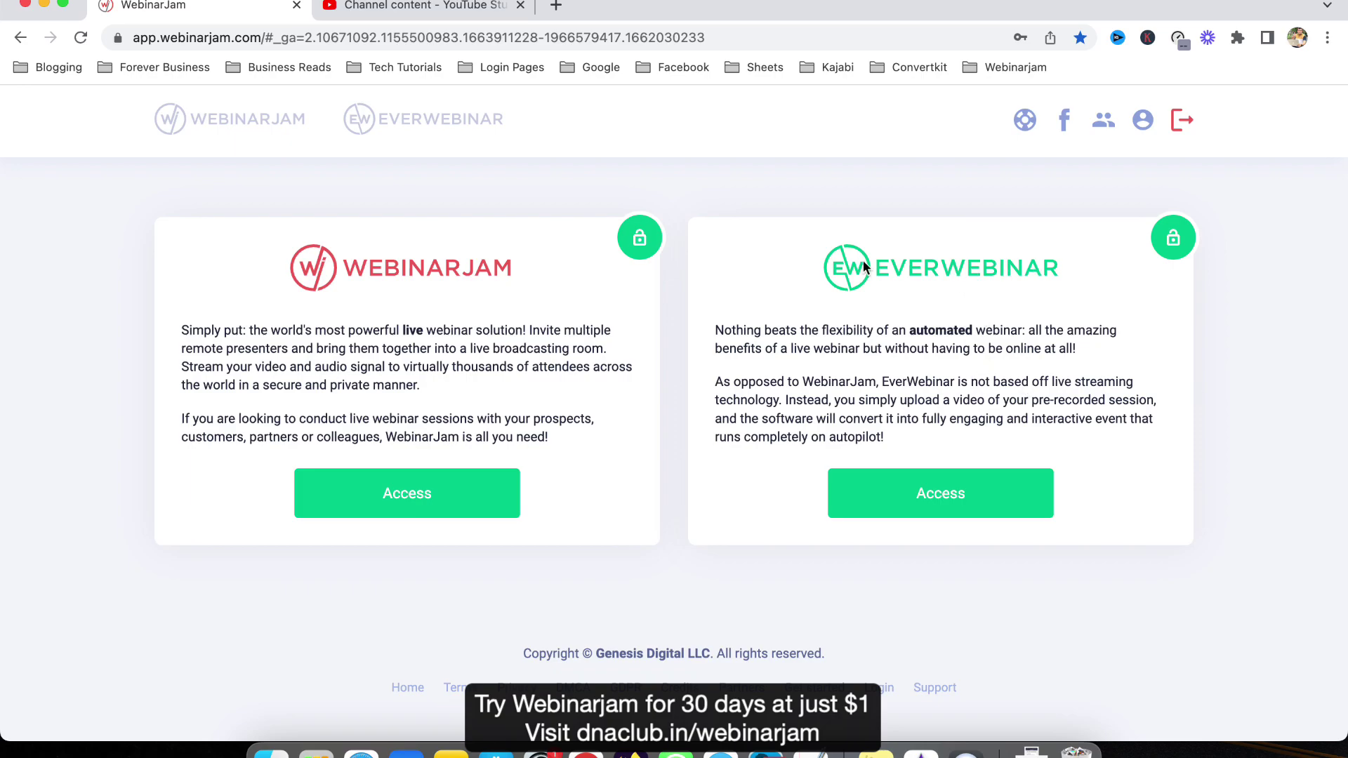
click(1002, 501)
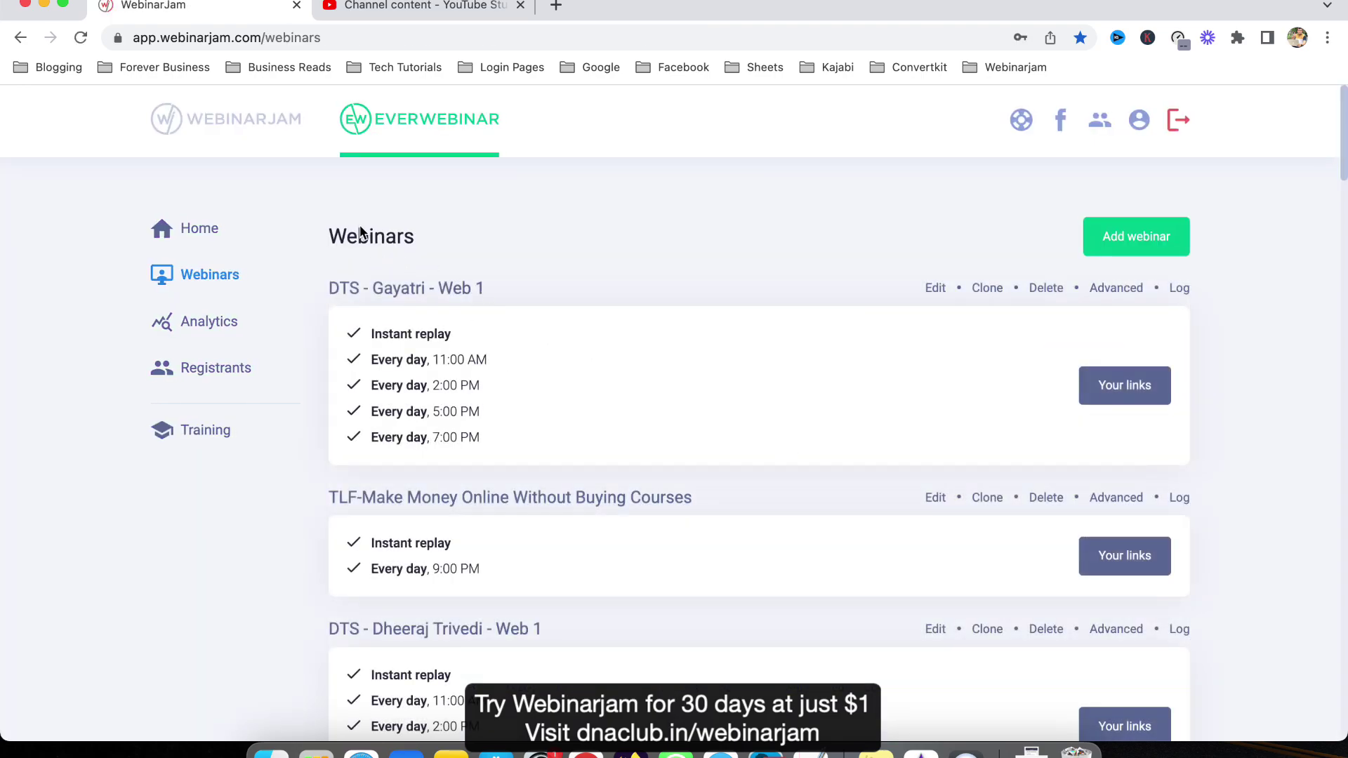
drag(337, 292, 482, 289)
click(535, 289)
drag(430, 360, 451, 414)
click(443, 438)
double_click(442, 334)
click(529, 337)
Edit the first webinar and go down its Live step to Display number of attendees.
click(932, 291)
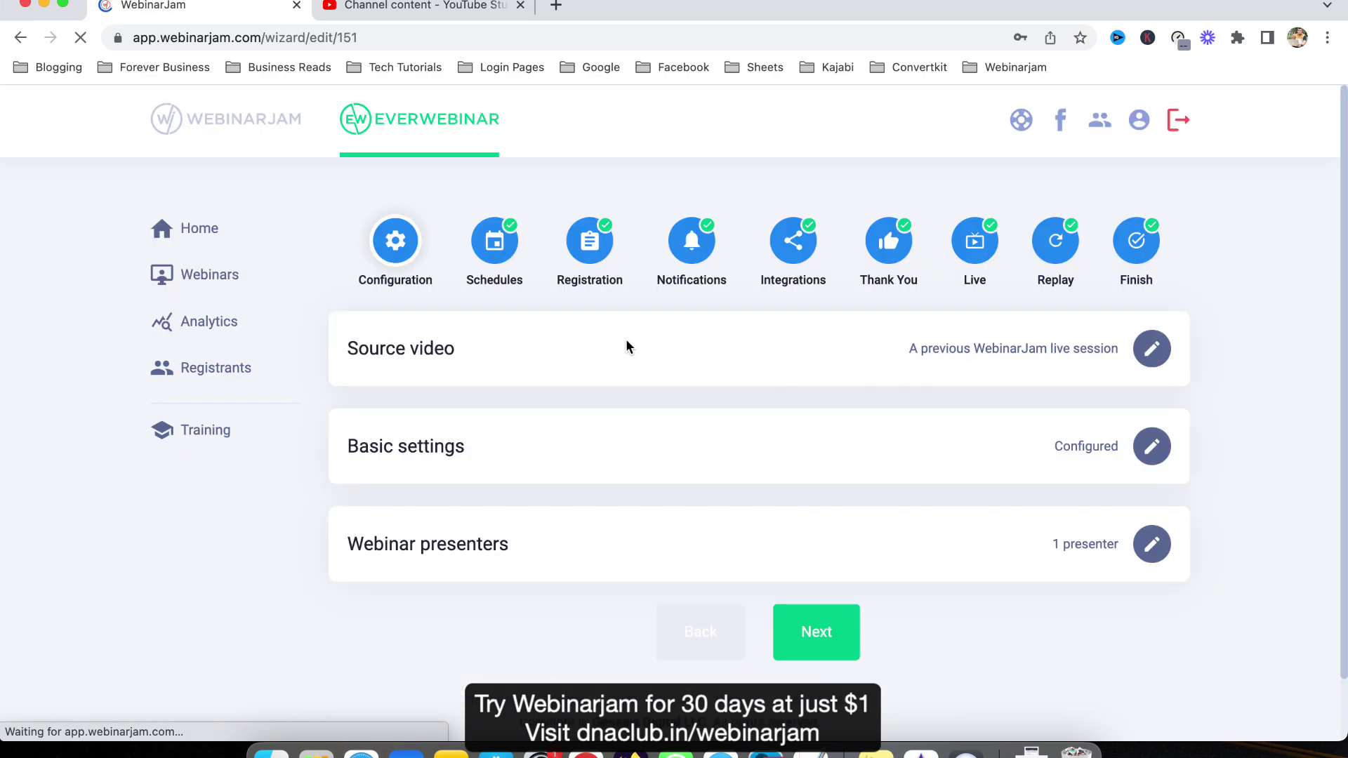
click(974, 247)
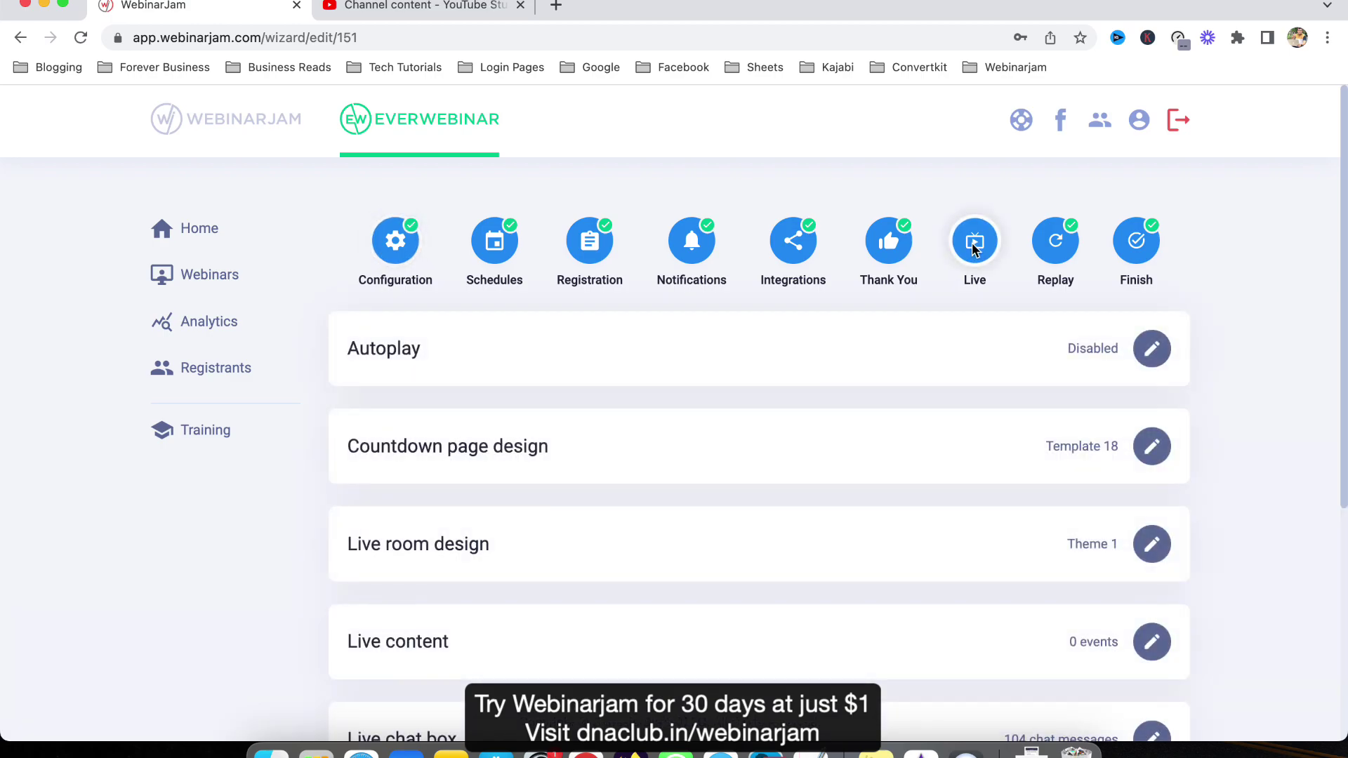
scroll(991, 445, down, 5)
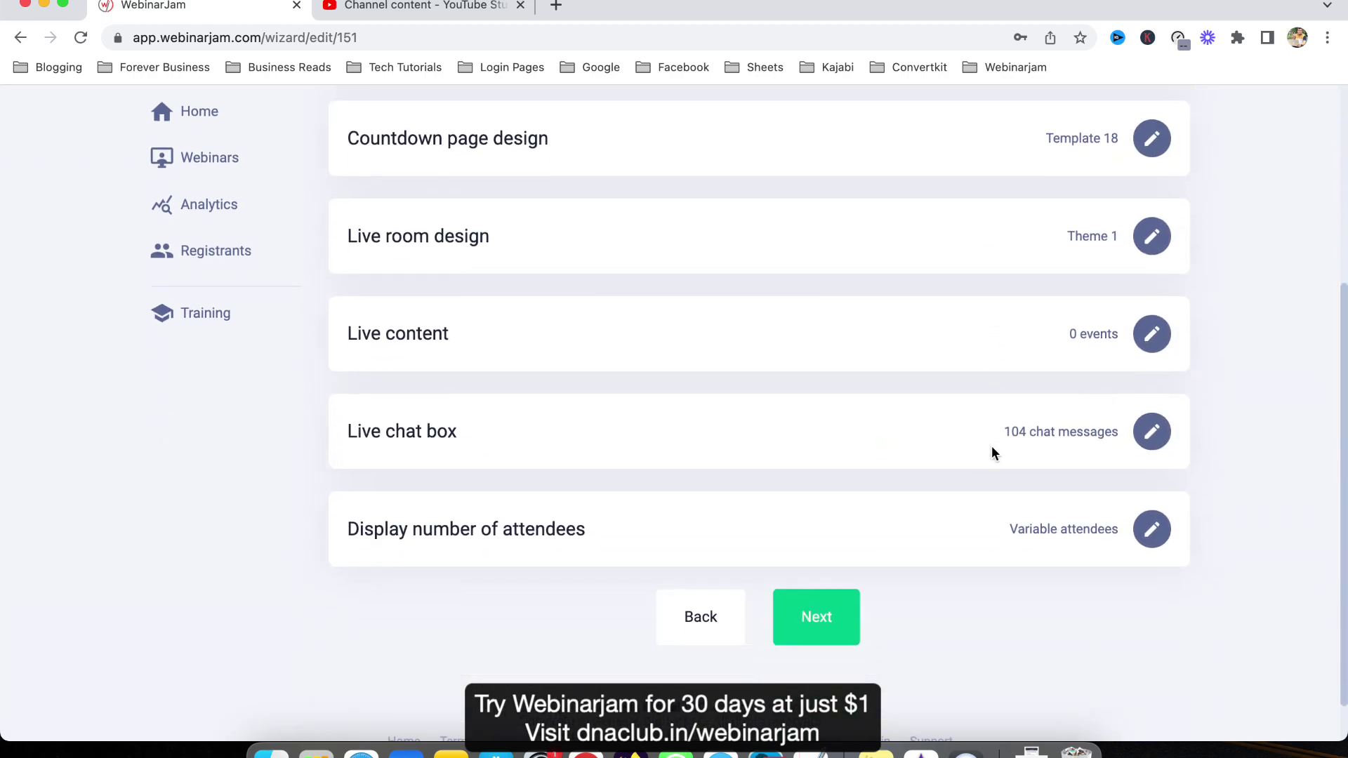
scroll(992, 447, down, 1)
drag(349, 475, 600, 479)
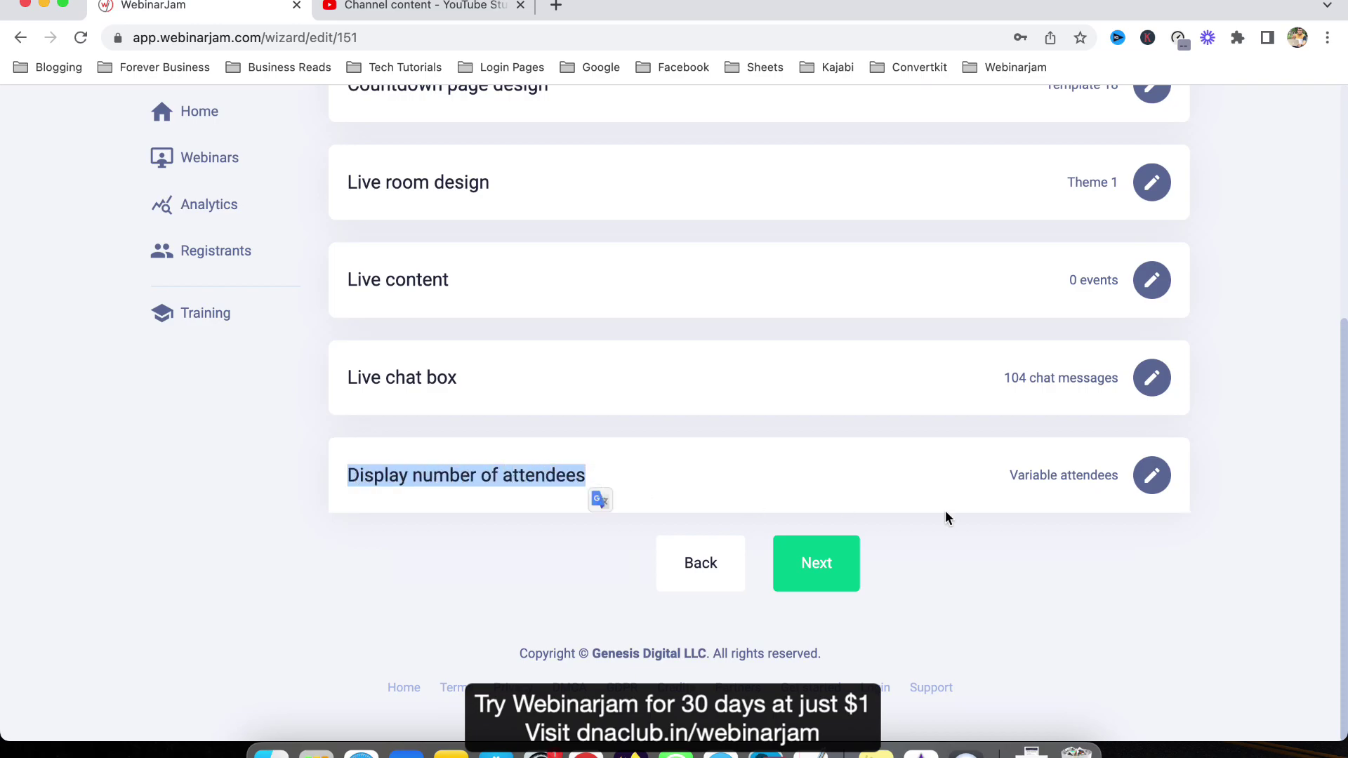
Expand the Display number of attendees options, showing a dynamic simulated count of 101.
click(1152, 476)
scroll(1152, 488, down, 3)
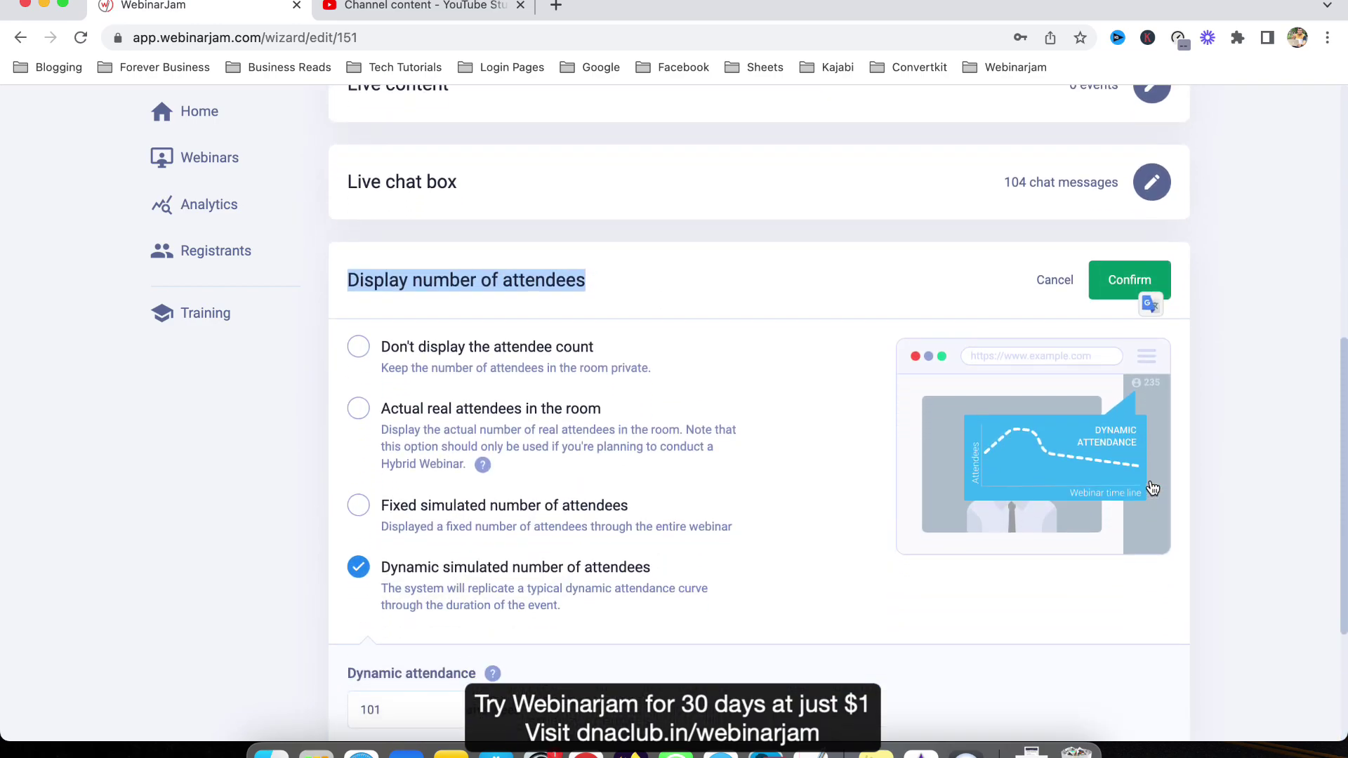
scroll(1152, 488, down, 2)
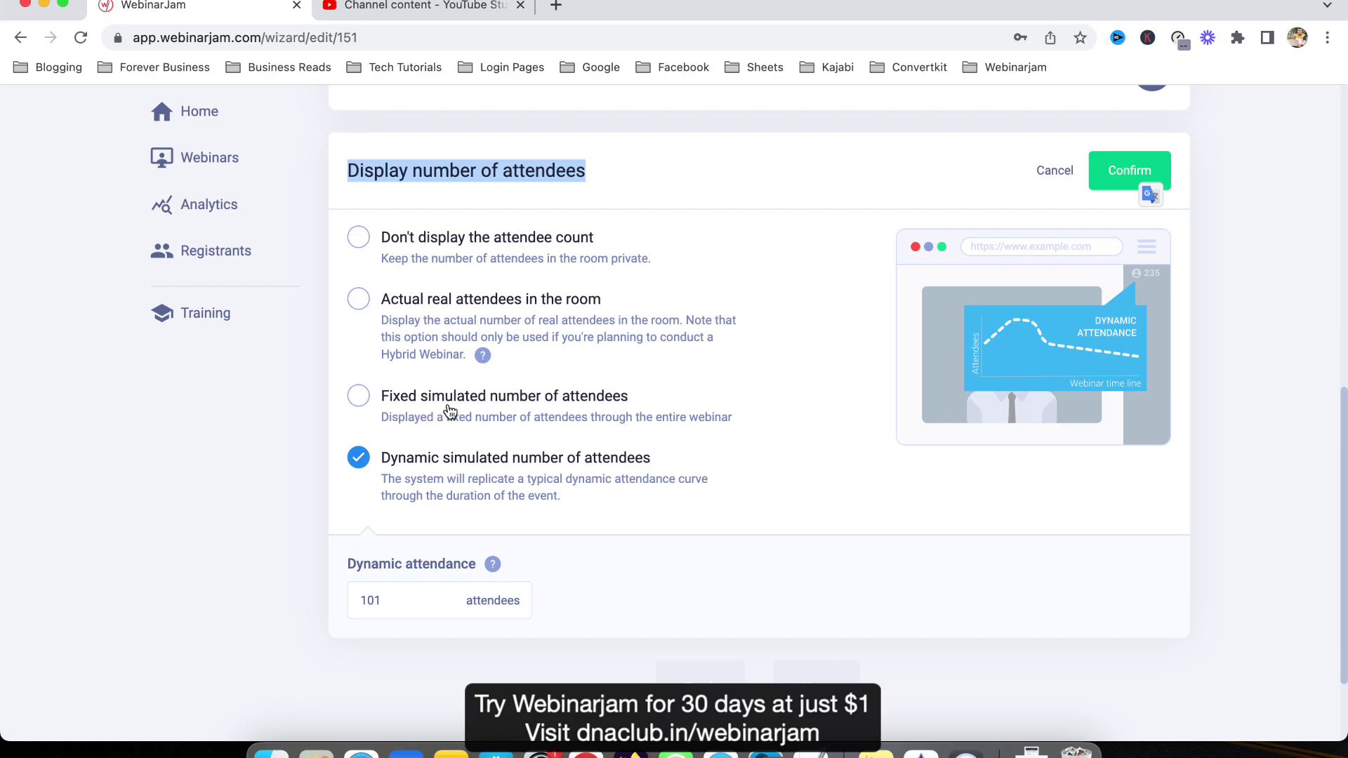
click(358, 398)
drag(376, 616, 321, 601)
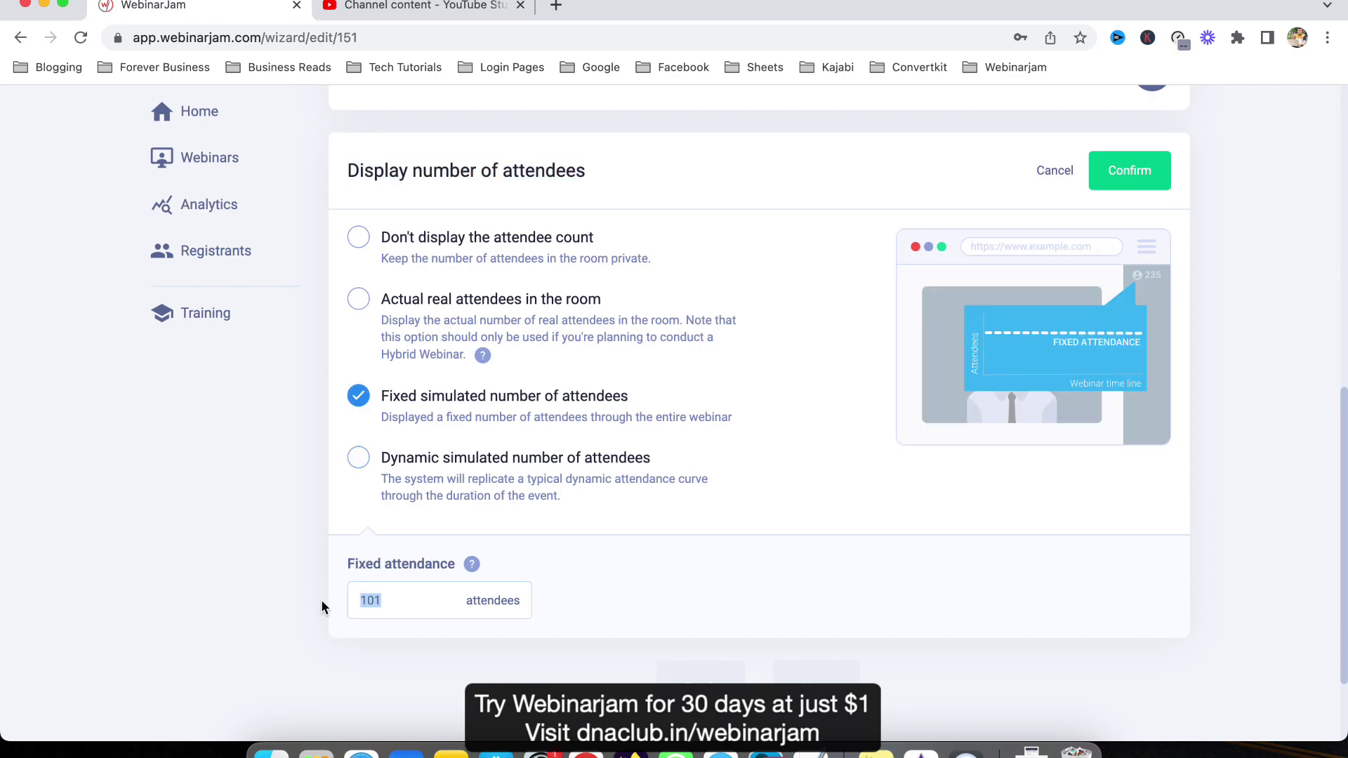
text(100)
click(357, 463)
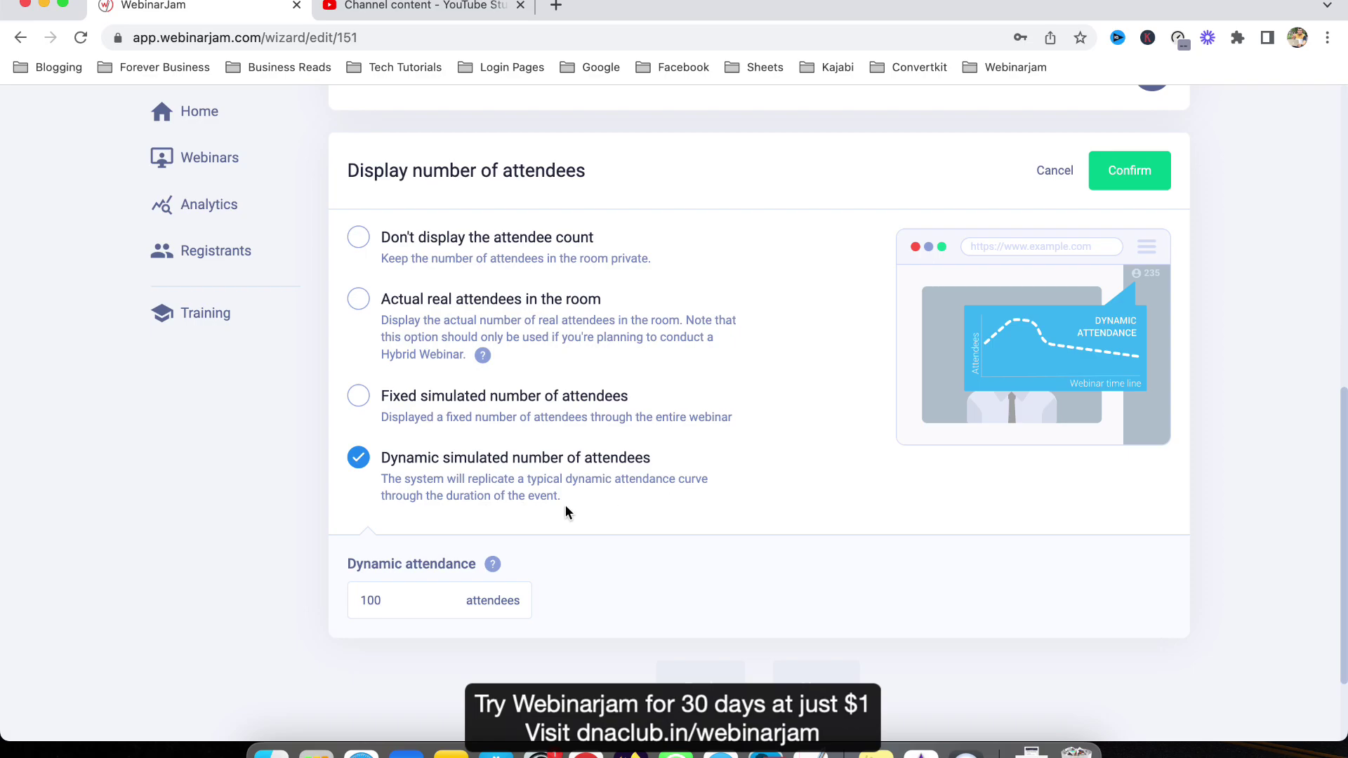
text(101)
Confirm the 101 dynamic attendee count, pass through Replay and Finish, and return to the dashboard.
drag(390, 171, 556, 176)
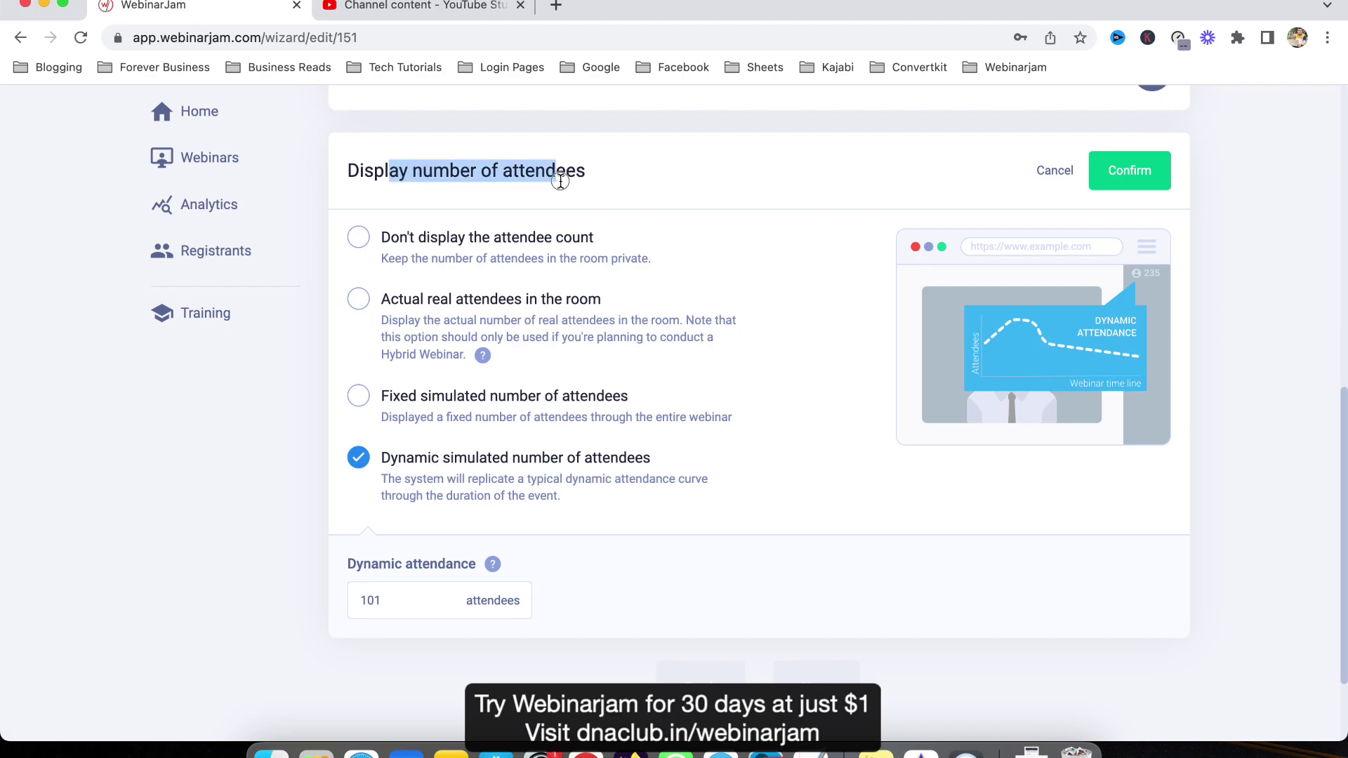
click(1141, 180)
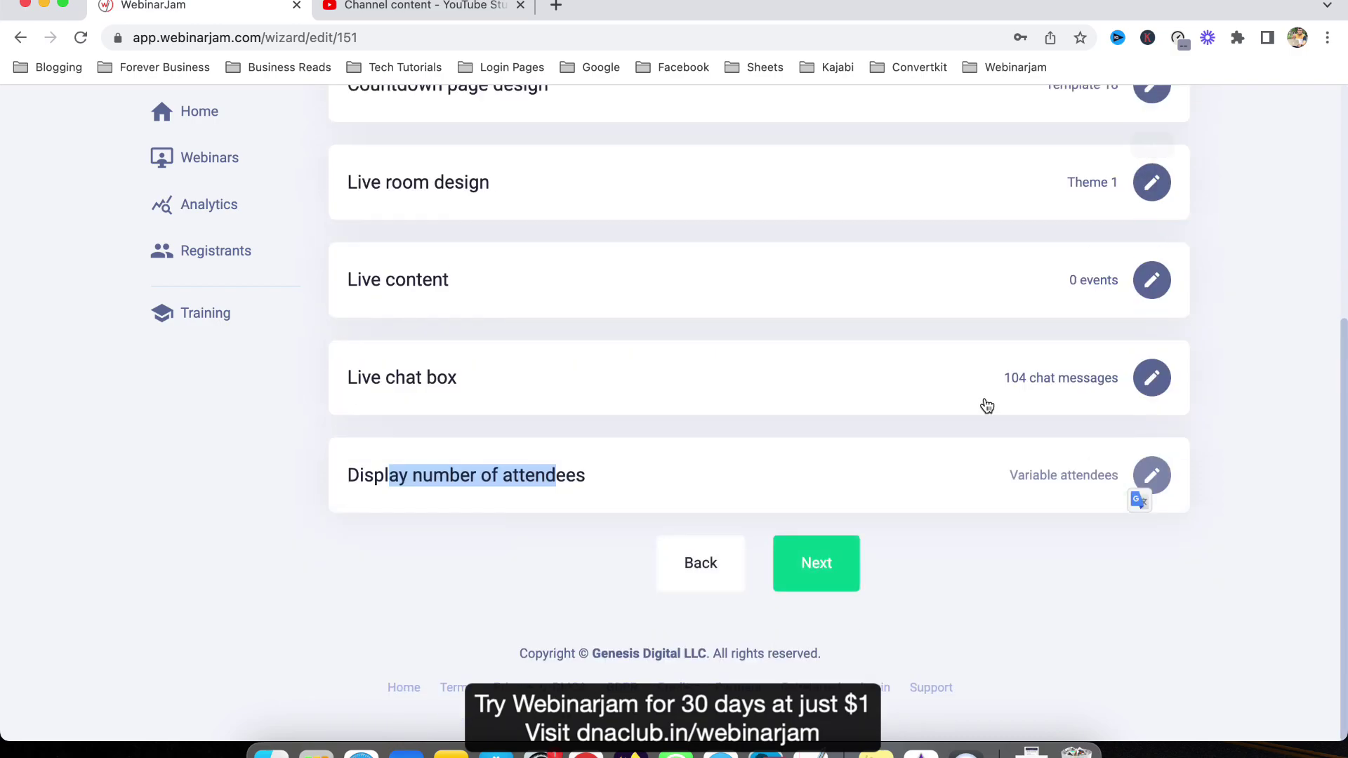
click(812, 563)
scroll(843, 578, down, 1)
click(833, 613)
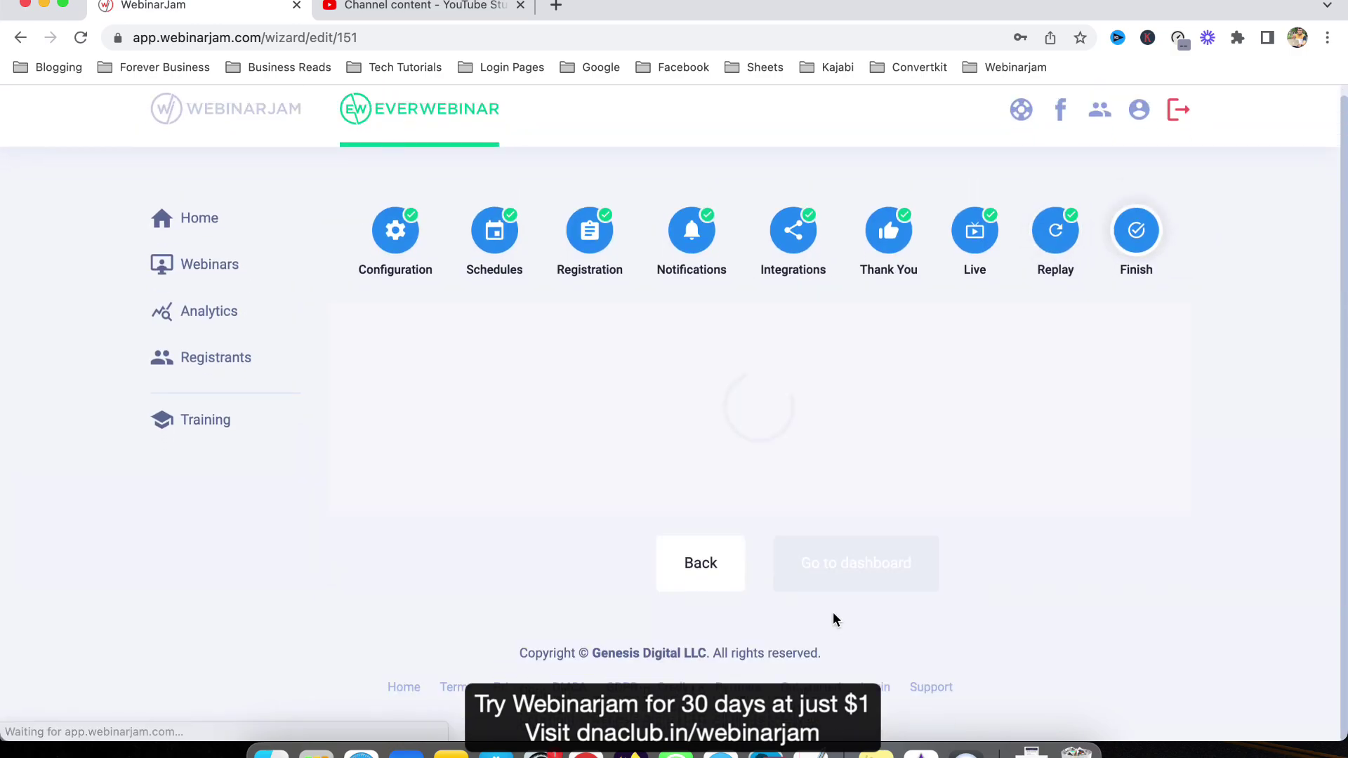
click(836, 592)
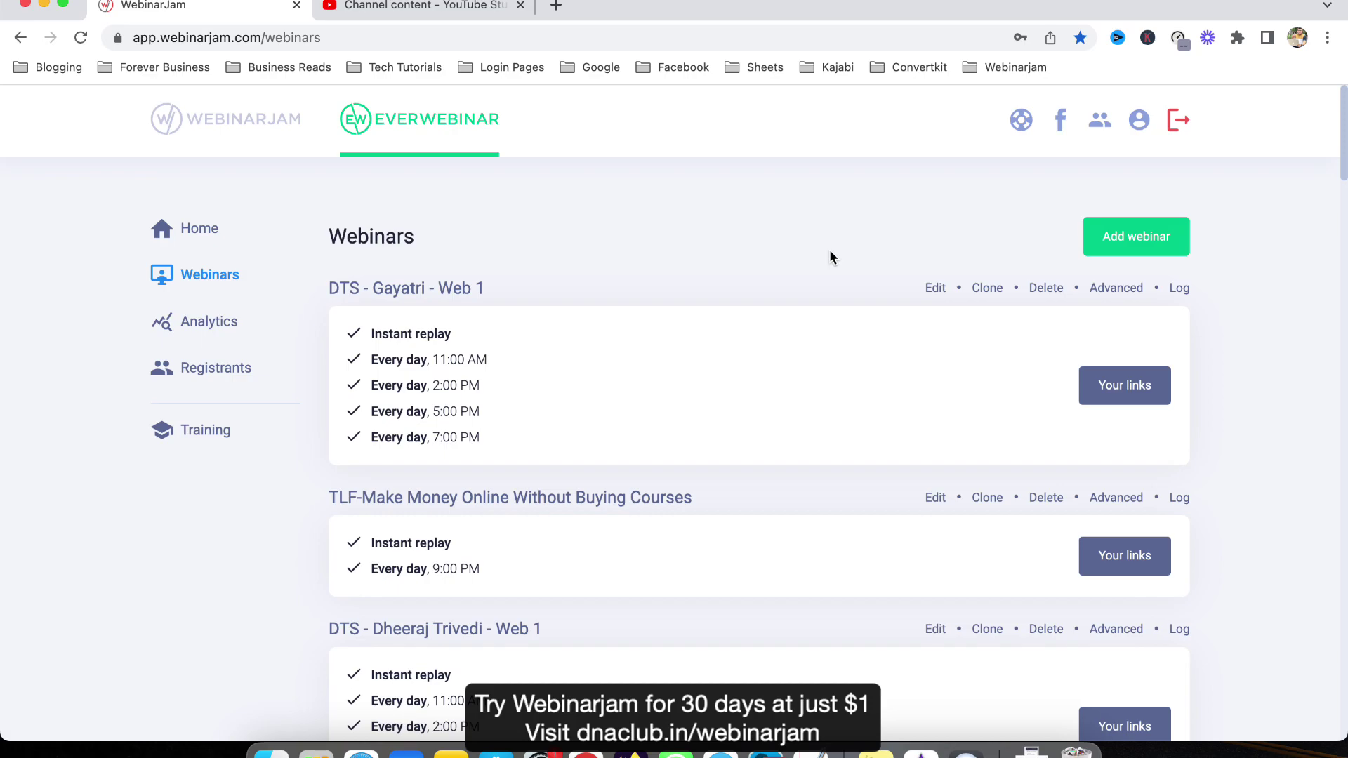
Load dnaclub.in/webinarjam in a new Chrome tab to show WebinarJam's 30-day trial pricing.
click(556, 6)
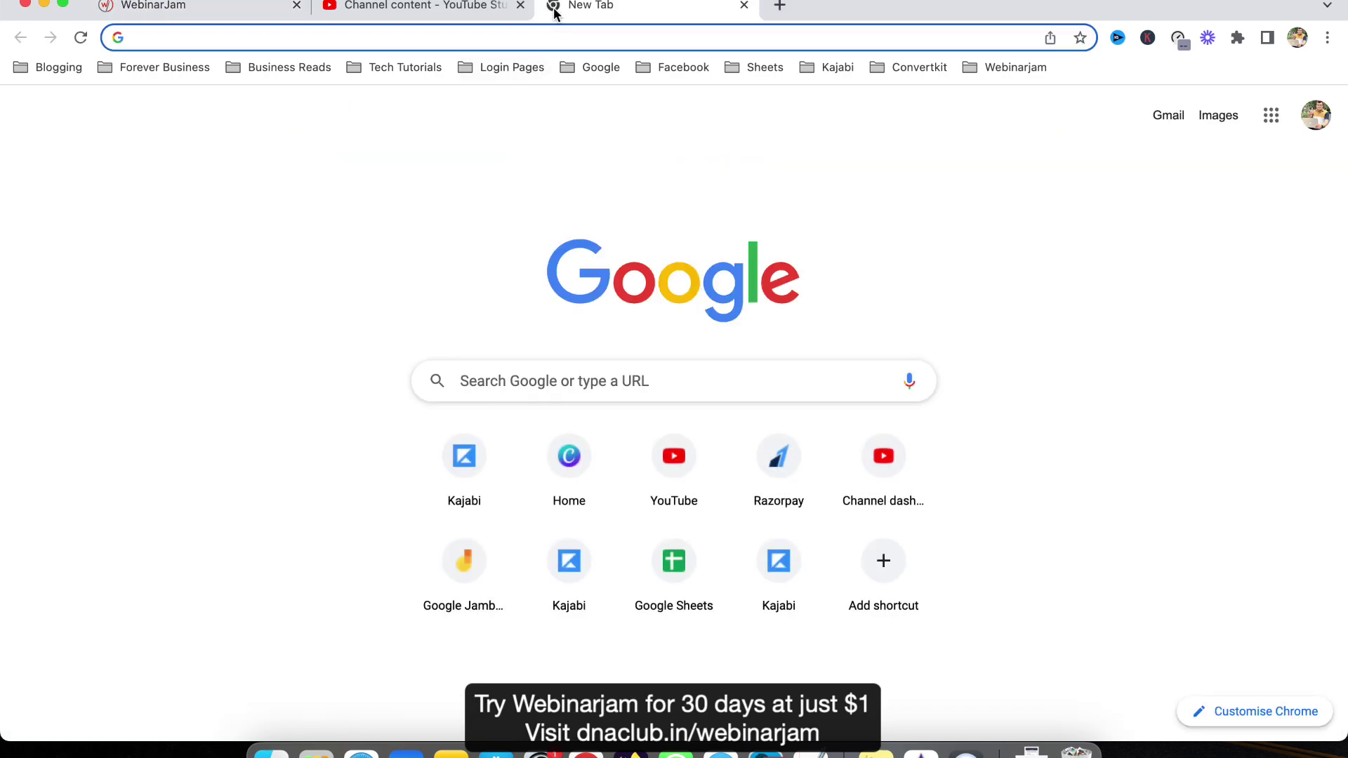
text(dnaclub.in/tools)
key(BackSpace)
key(BackSpace)
key(BackSpace)
key(BackSpace)
key(BackSpace)
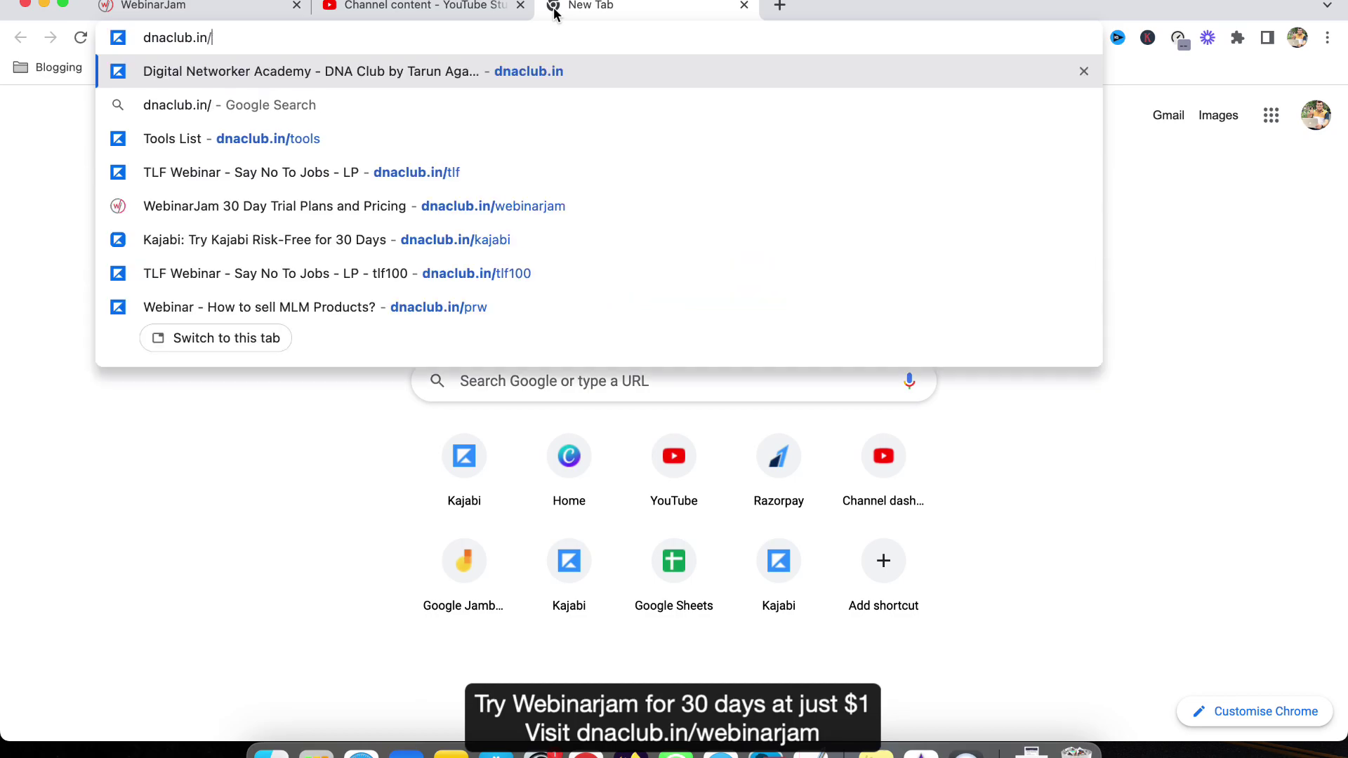
text(wel)
key(BackSpace)
text(bin)
key(Return)
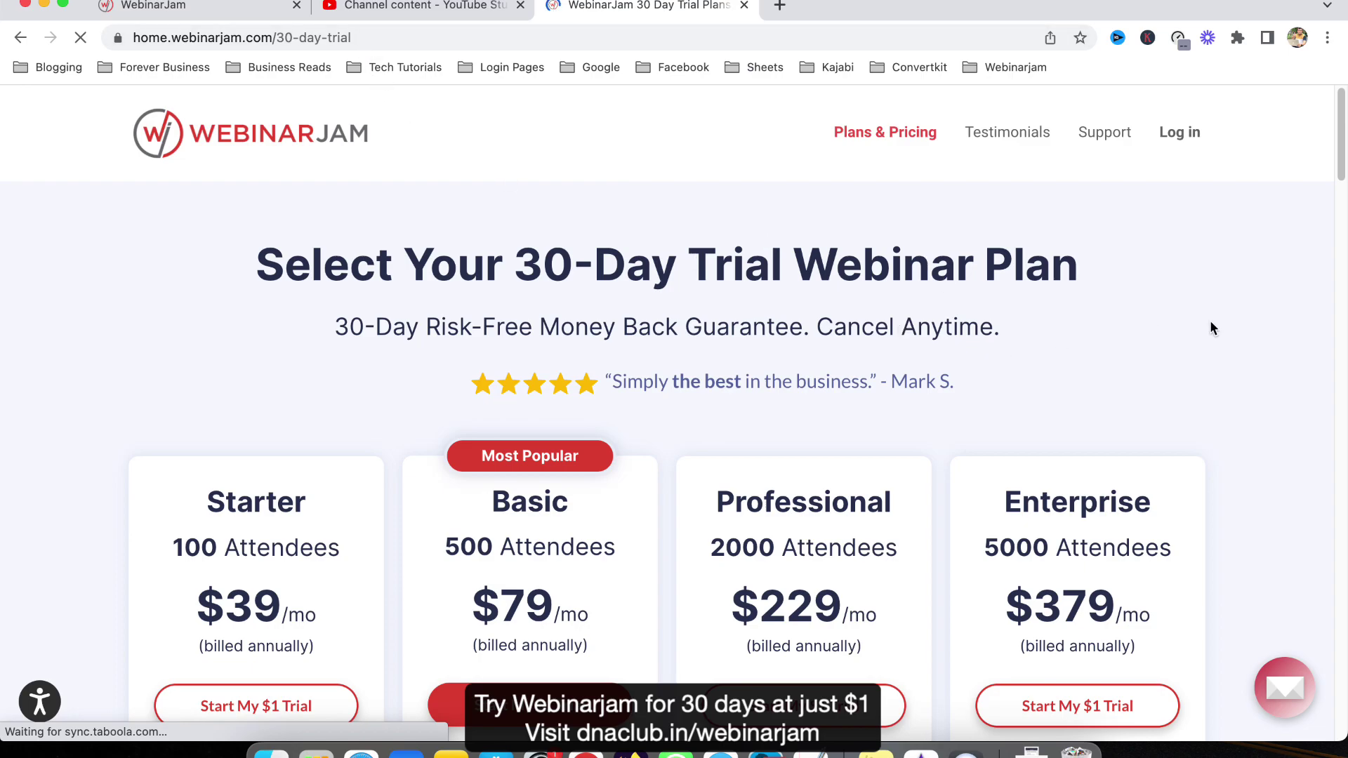
scroll(873, 379, down, 5)
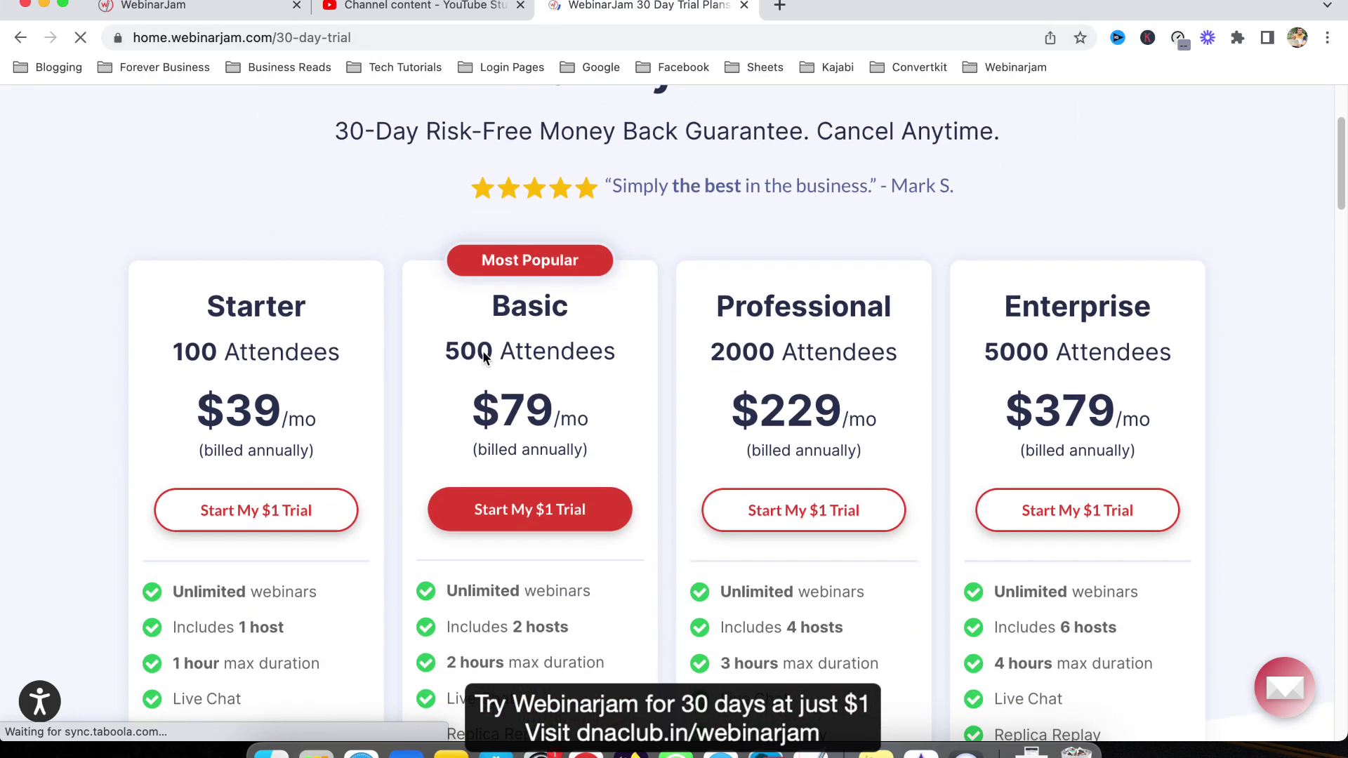
drag(445, 350, 576, 353)
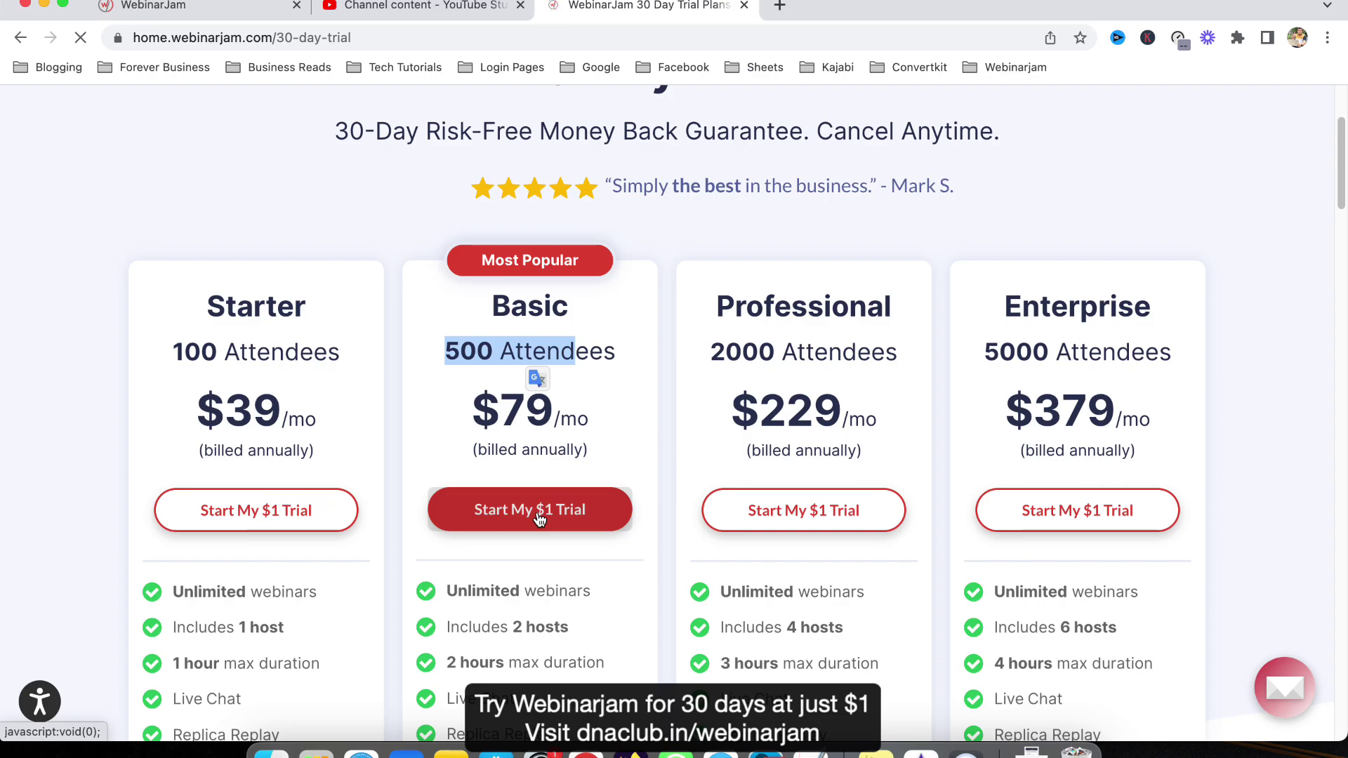
scroll(594, 593, down, 5)
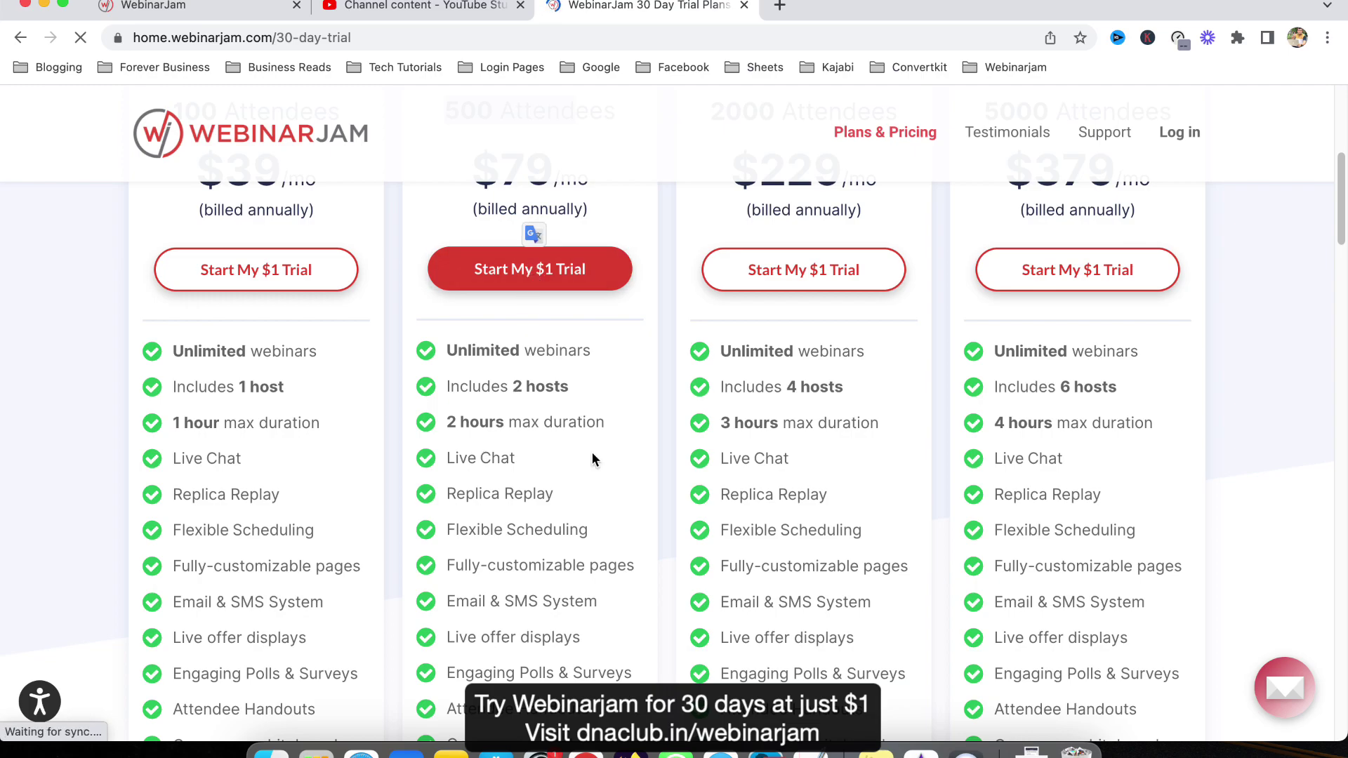
scroll(593, 460, up, 9)
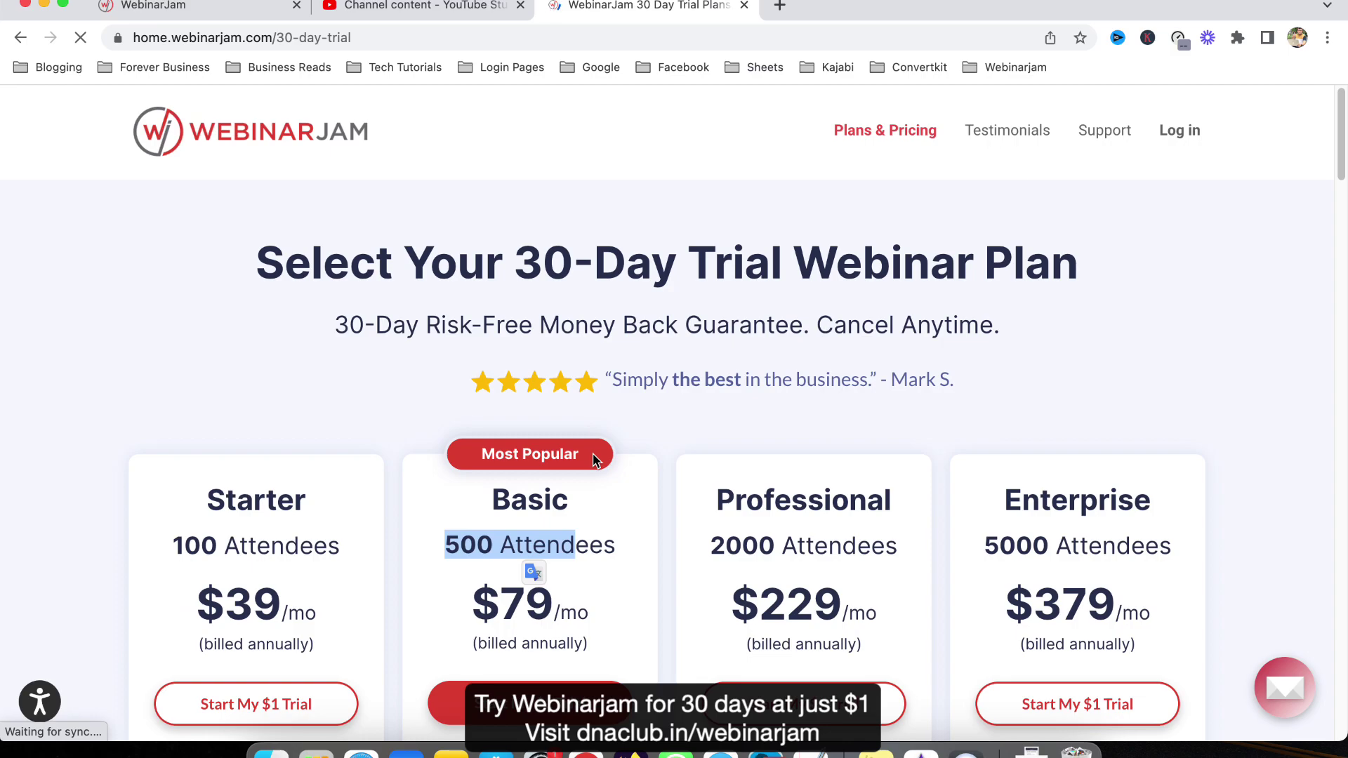
scroll(638, 319, down, 1)
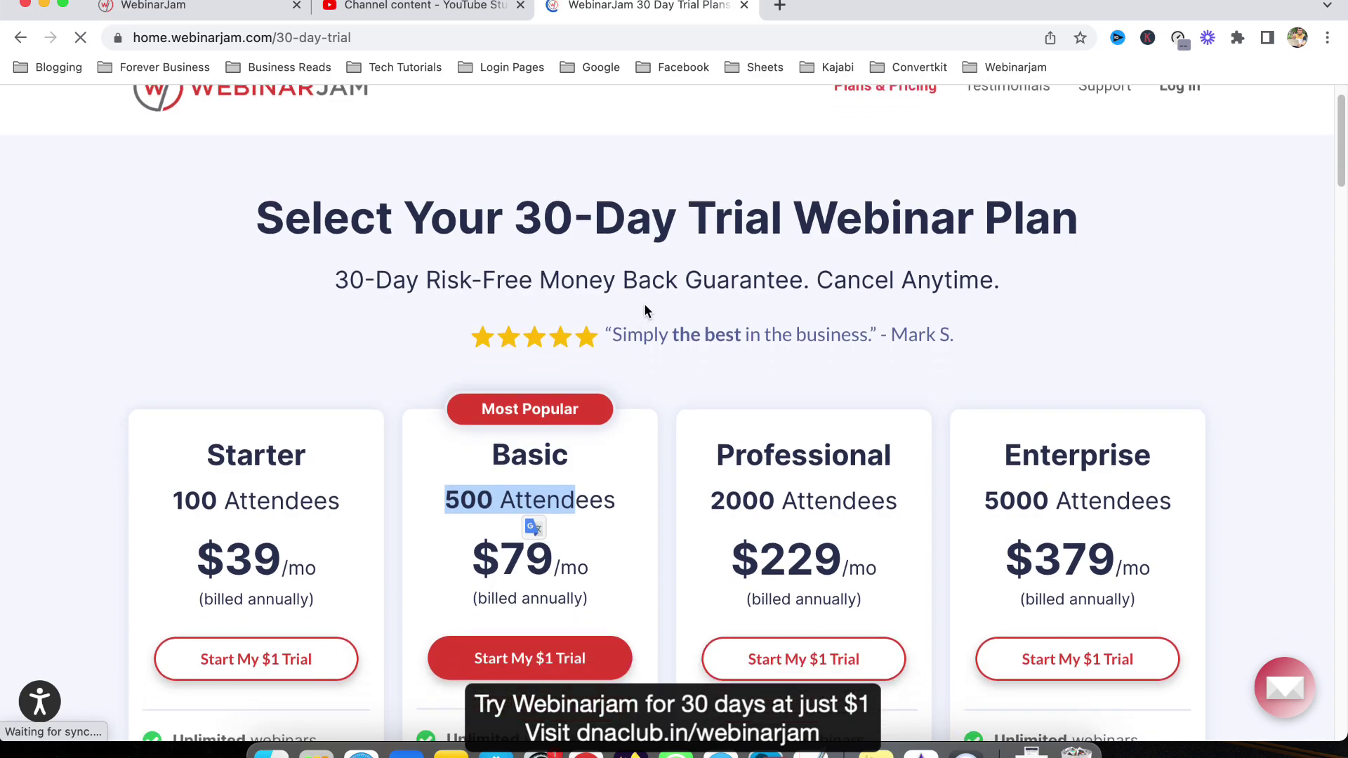